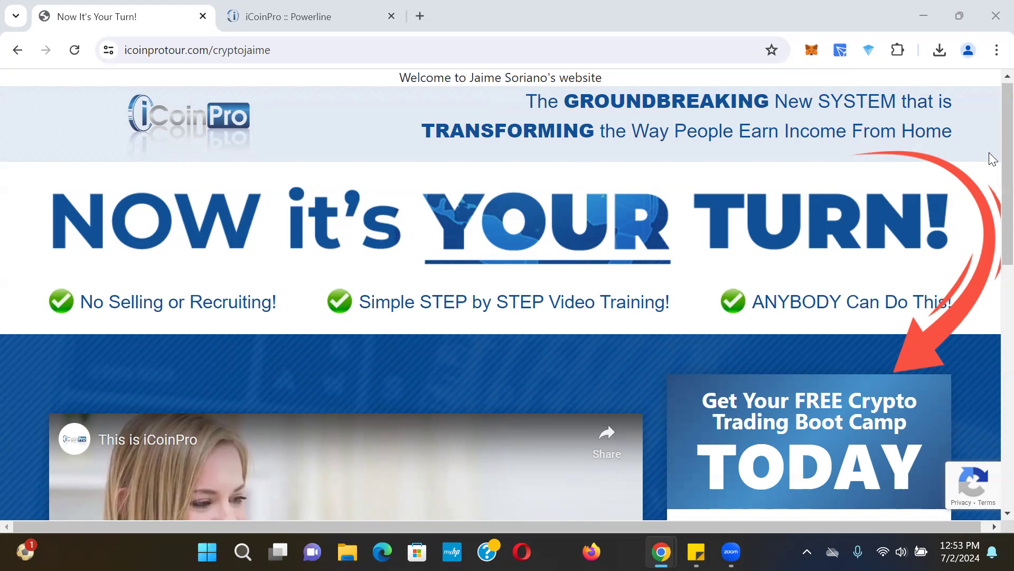
drag(1006, 163, 990, 276)
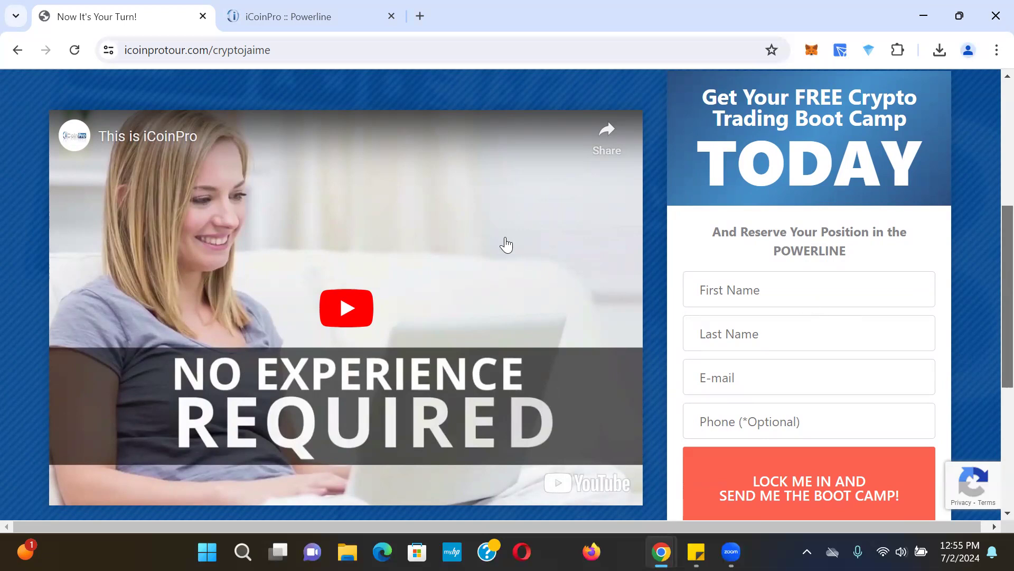
Switch the browser to the iCoinPro Powerline member page.
click(287, 16)
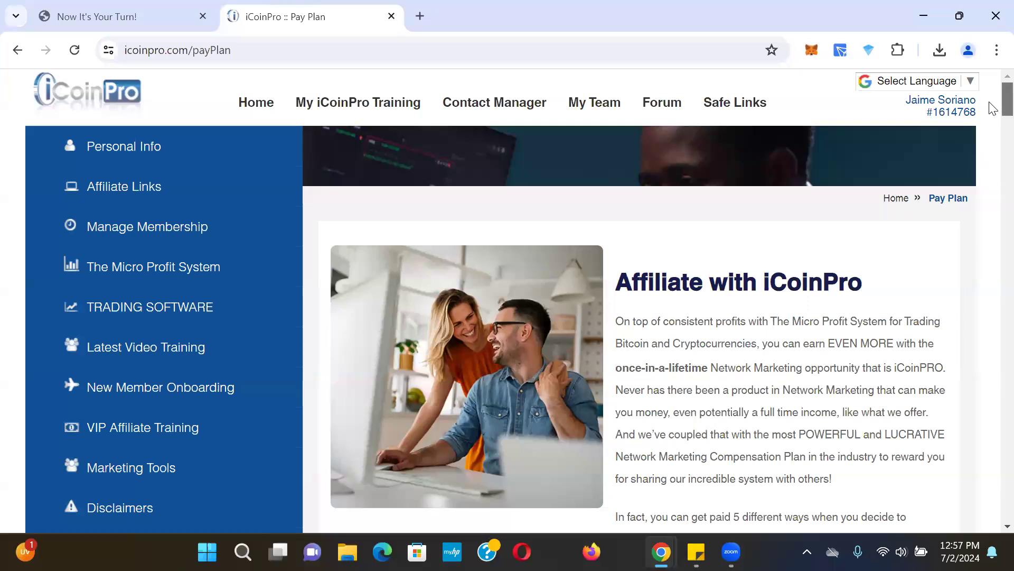
mouse_move(1006, 108)
mouse_down()
mouse_move(1006, 132)
mouse_move(993, 144)
mouse_move(993, 217)
mouse_up()
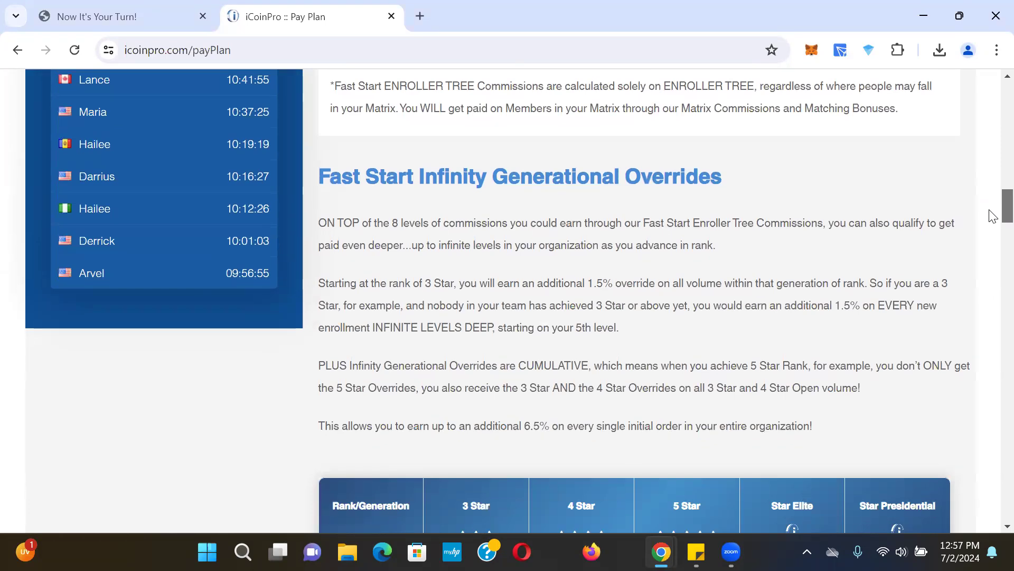
drag(992, 217, 992, 306)
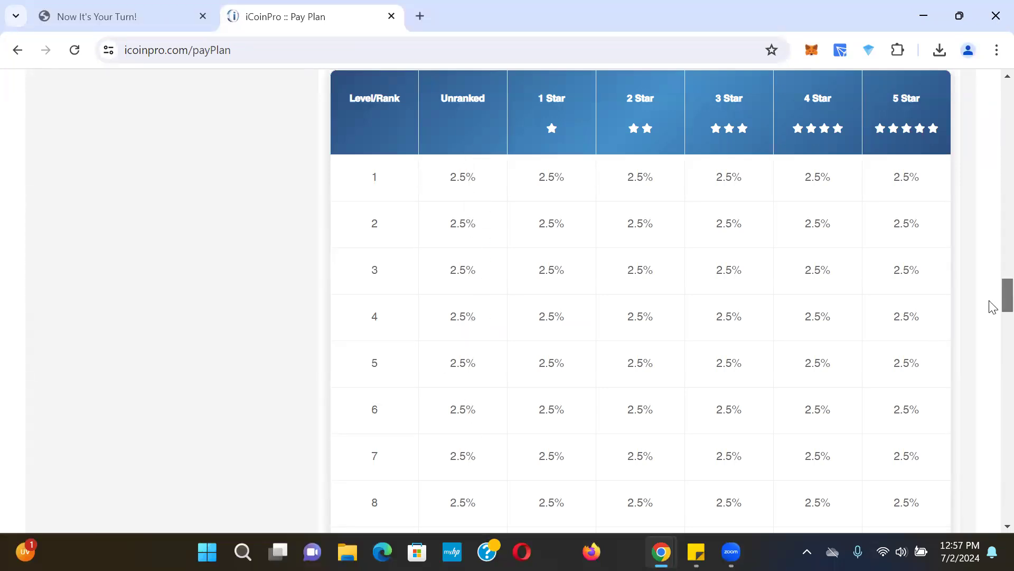
drag(992, 307, 993, 318)
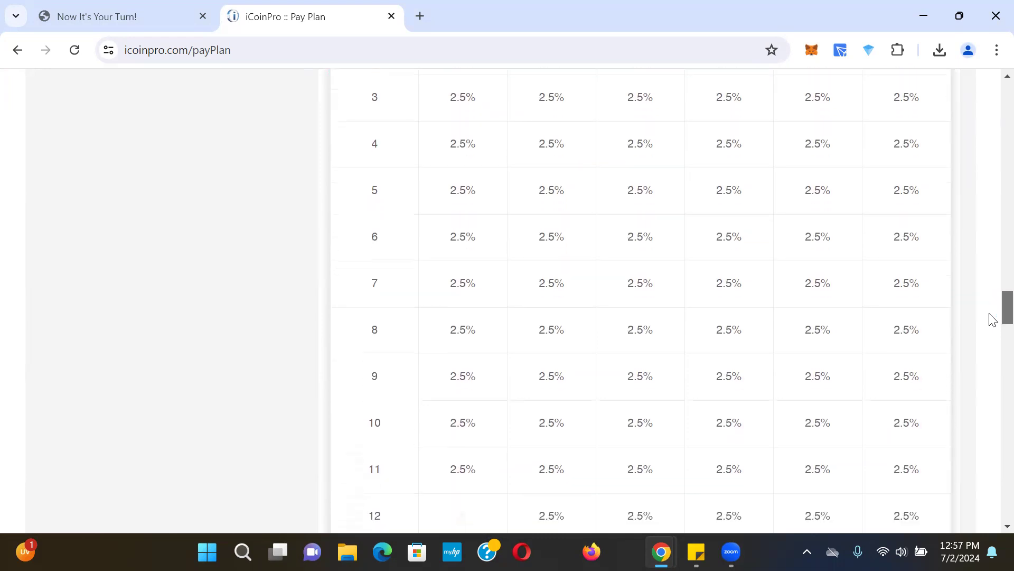
drag(992, 319, 992, 343)
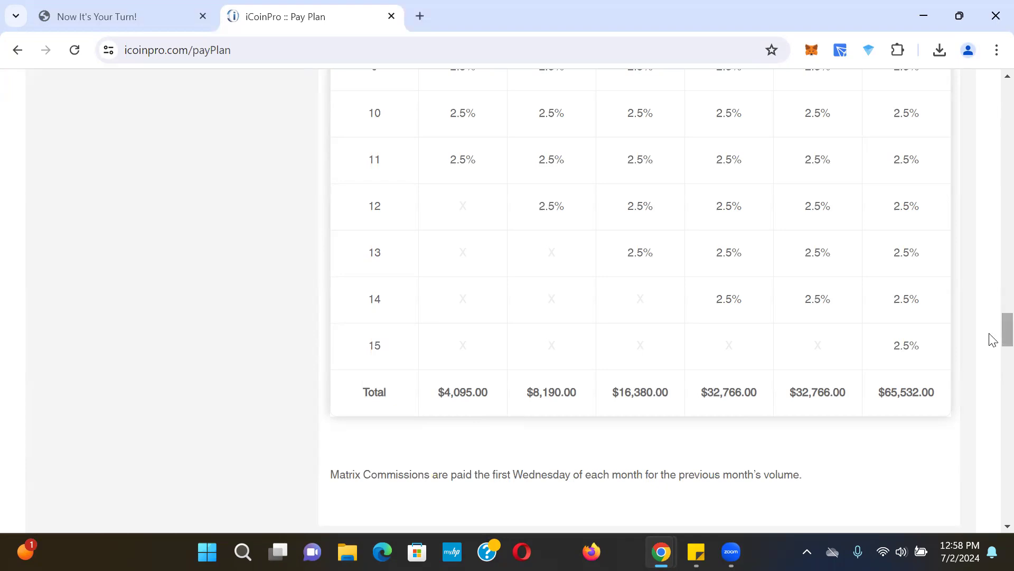
drag(1007, 339, 1007, 301)
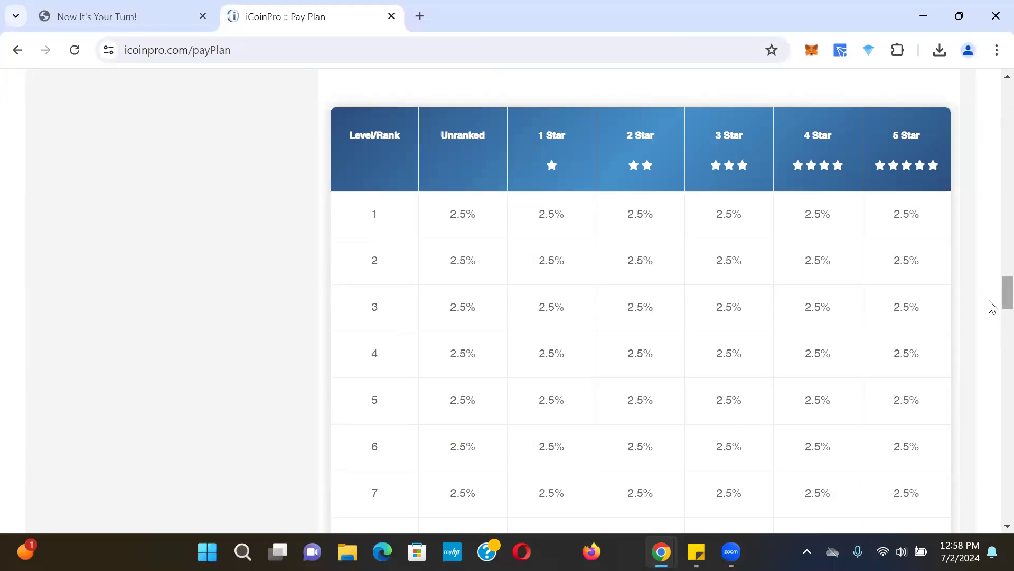
drag(1005, 295, 993, 326)
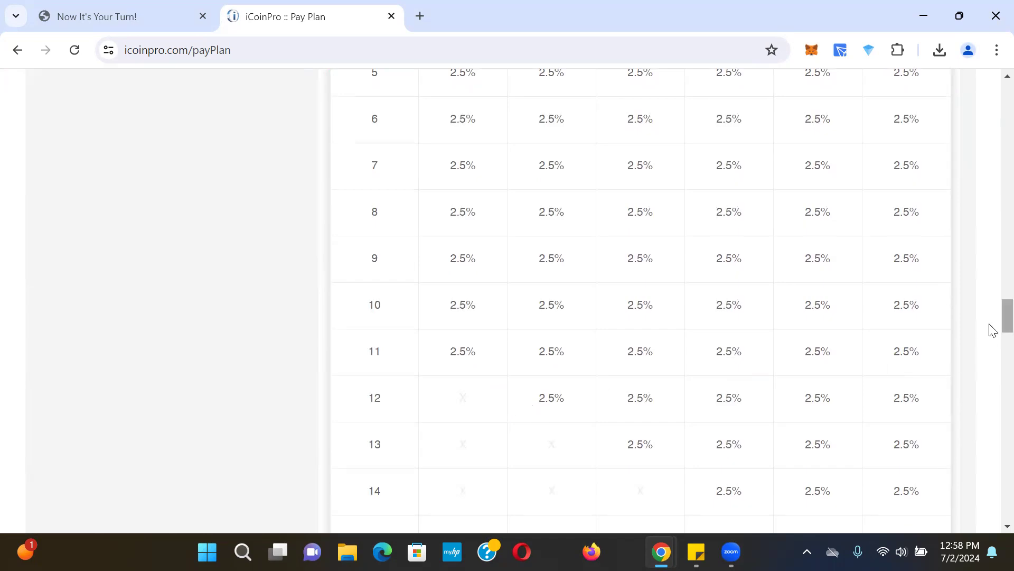
drag(1006, 317, 1005, 339)
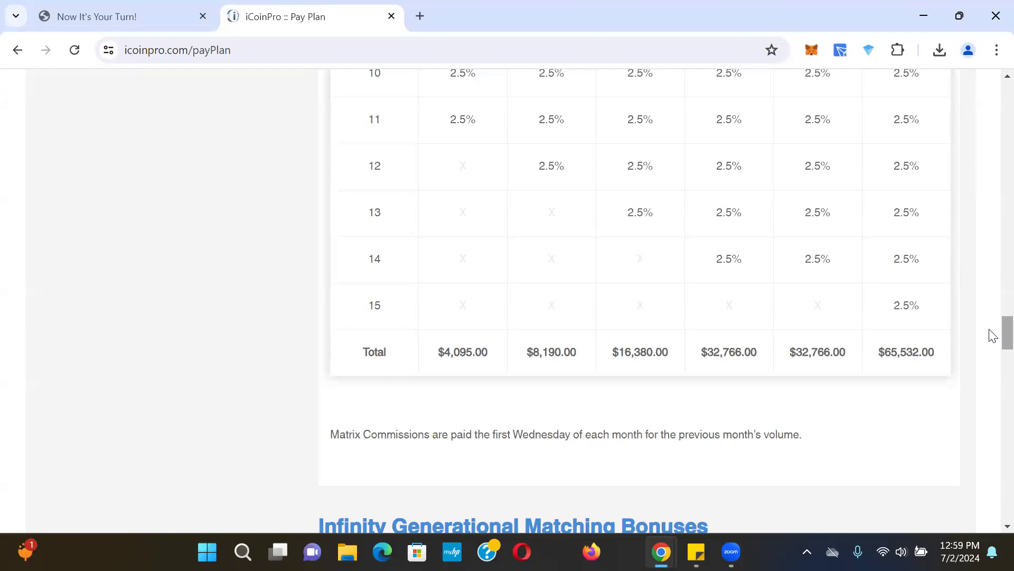
drag(1007, 332, 1006, 302)
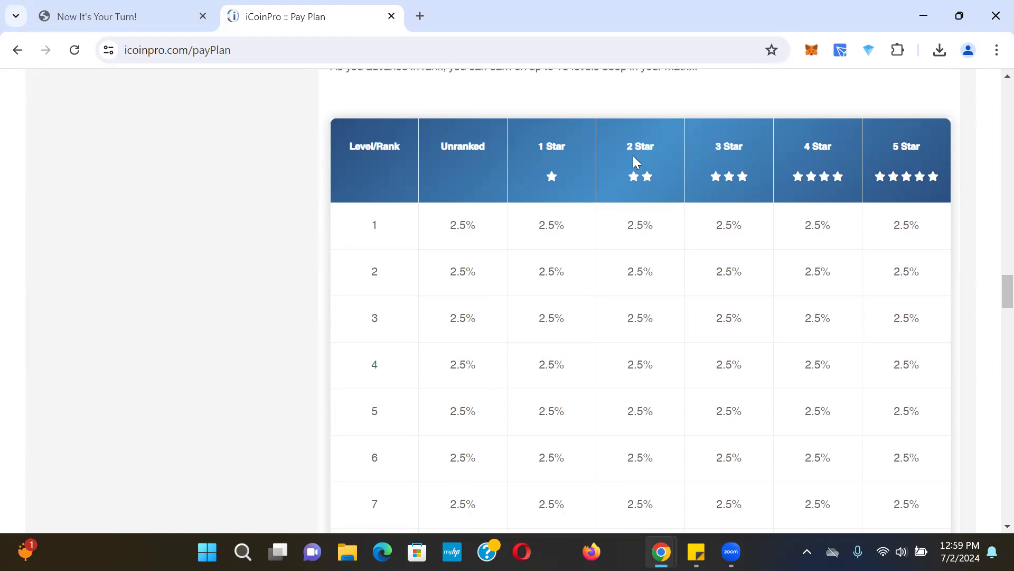
mouse_move(1007, 295)
mouse_down()
mouse_move(992, 299)
mouse_move(994, 331)
mouse_up()
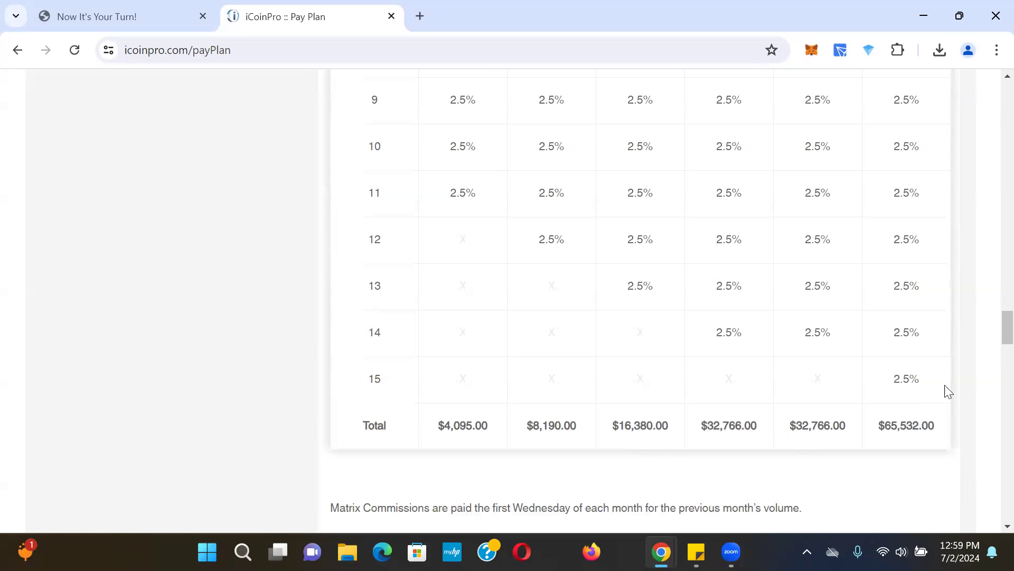
mouse_move(1007, 329)
mouse_down()
mouse_move(1006, 301)
mouse_move(1007, 351)
mouse_up()
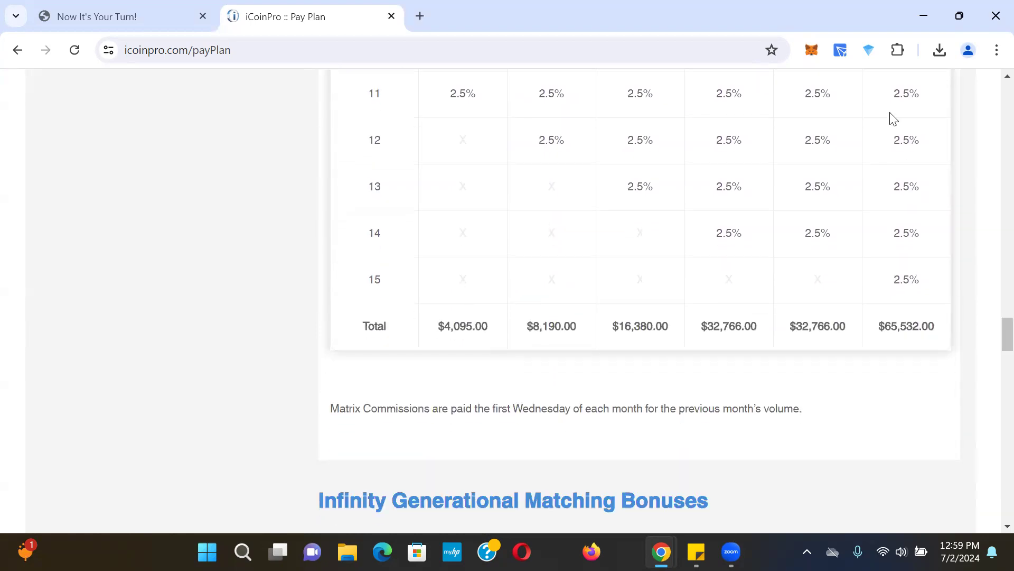